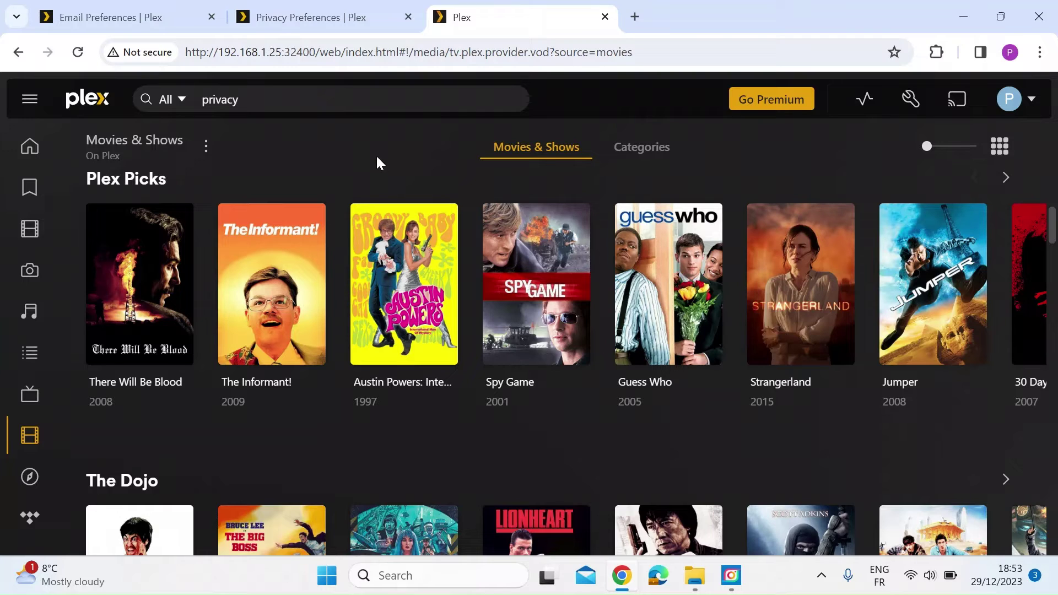
Go to Privacy Preferences and find the still-checked 'Send playback data to Plex' and 'Advertising Consent' options.
{"action": "left_click", "coordinate": [336, 22]}
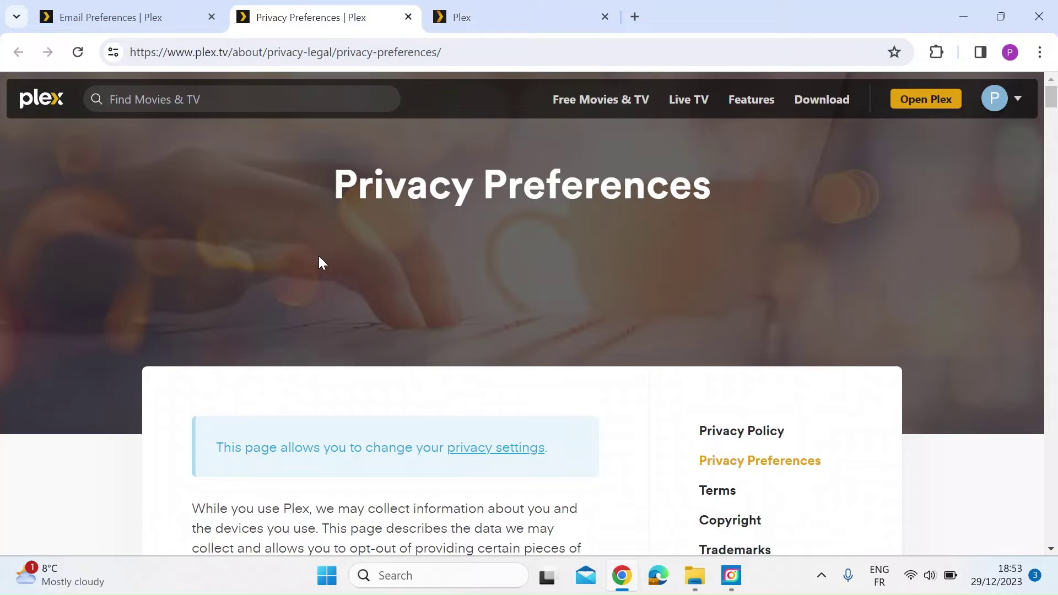
{"action": "scroll", "coordinate": [319, 257], "scroll_direction": "down", "scroll_amount": 1}
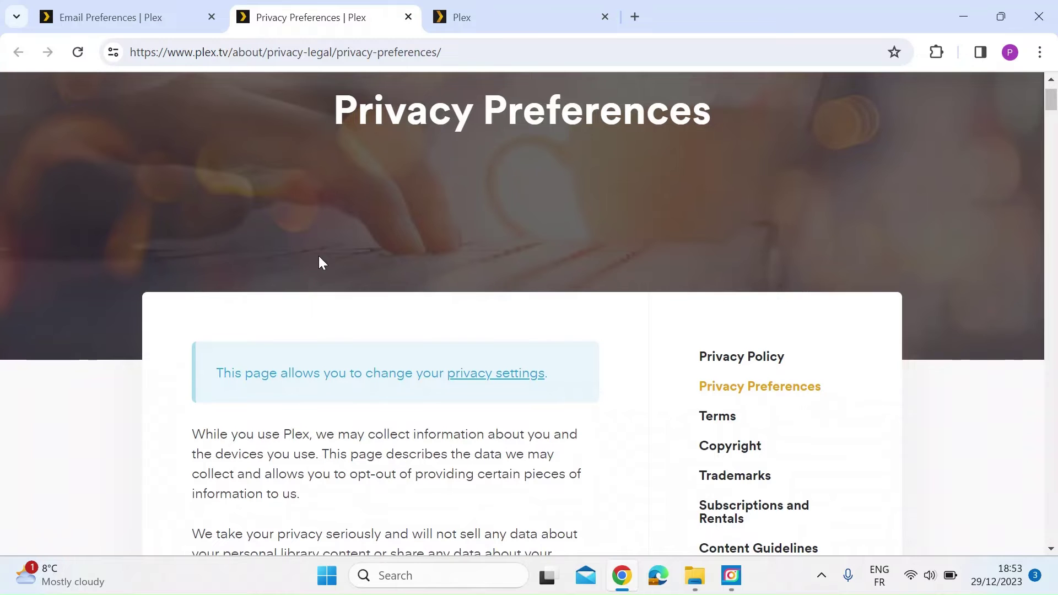
{"action": "scroll", "coordinate": [319, 257], "scroll_direction": "down", "scroll_amount": 1}
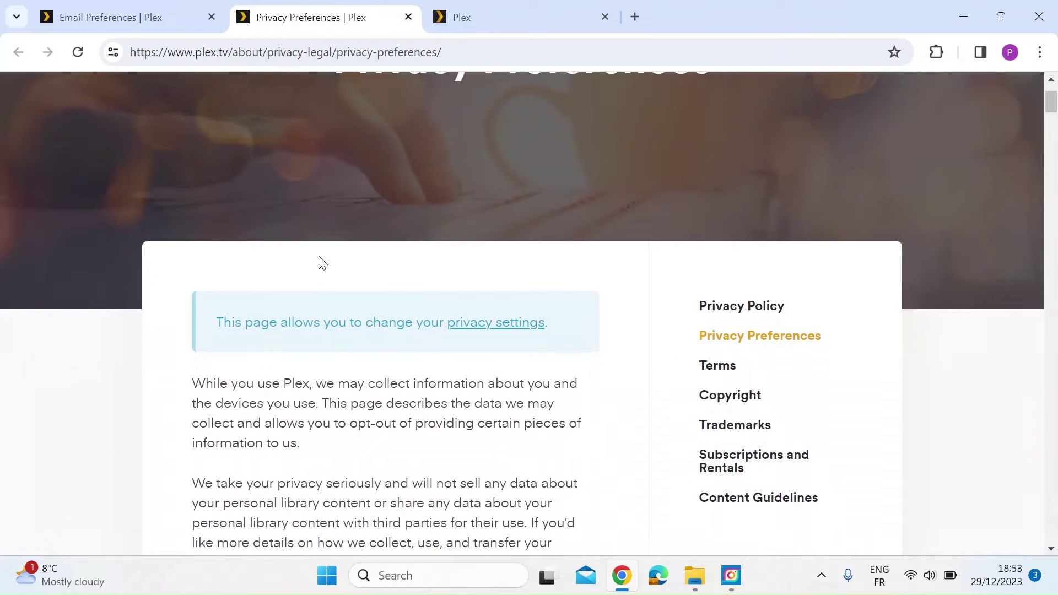
{"action": "scroll", "coordinate": [319, 256], "scroll_direction": "up", "scroll_amount": 2}
{"action": "scroll", "coordinate": [319, 256], "scroll_direction": "down", "scroll_amount": 2}
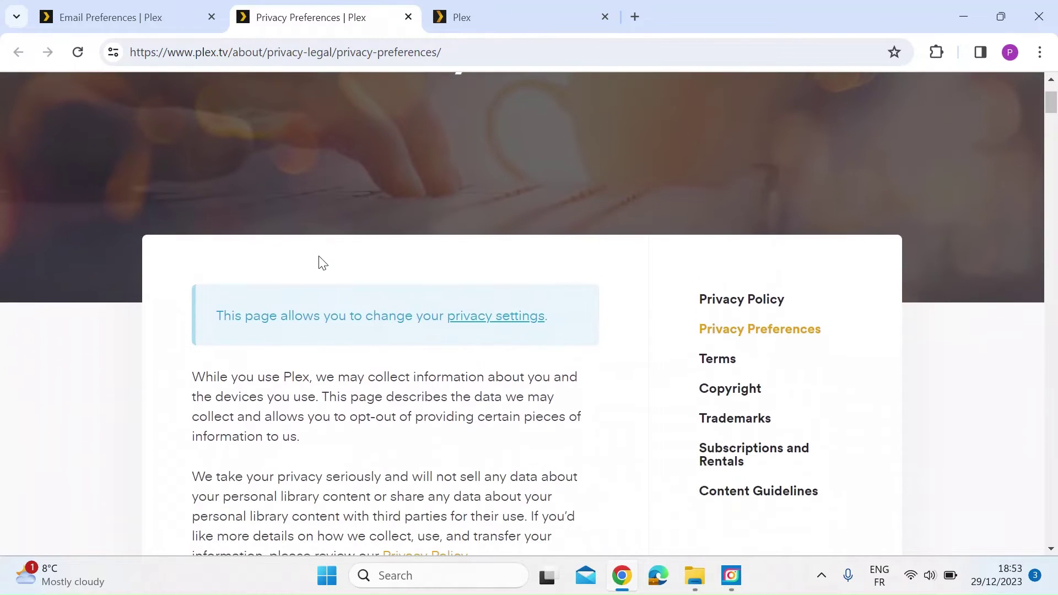
{"action": "scroll", "coordinate": [319, 260], "scroll_direction": "down", "scroll_amount": 1}
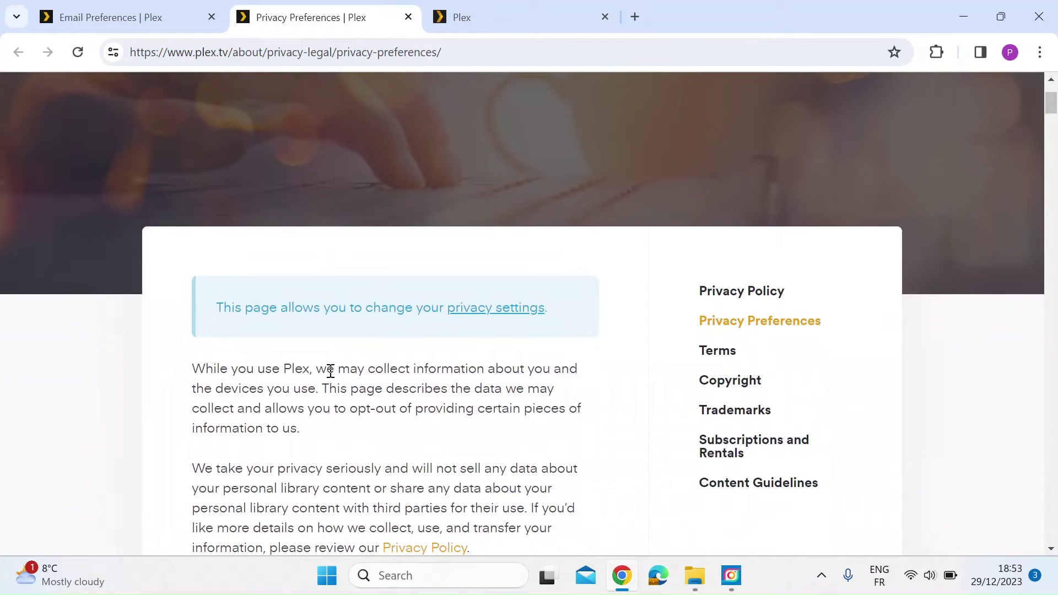
{"action": "scroll", "coordinate": [330, 370], "scroll_direction": "down", "scroll_amount": 6}
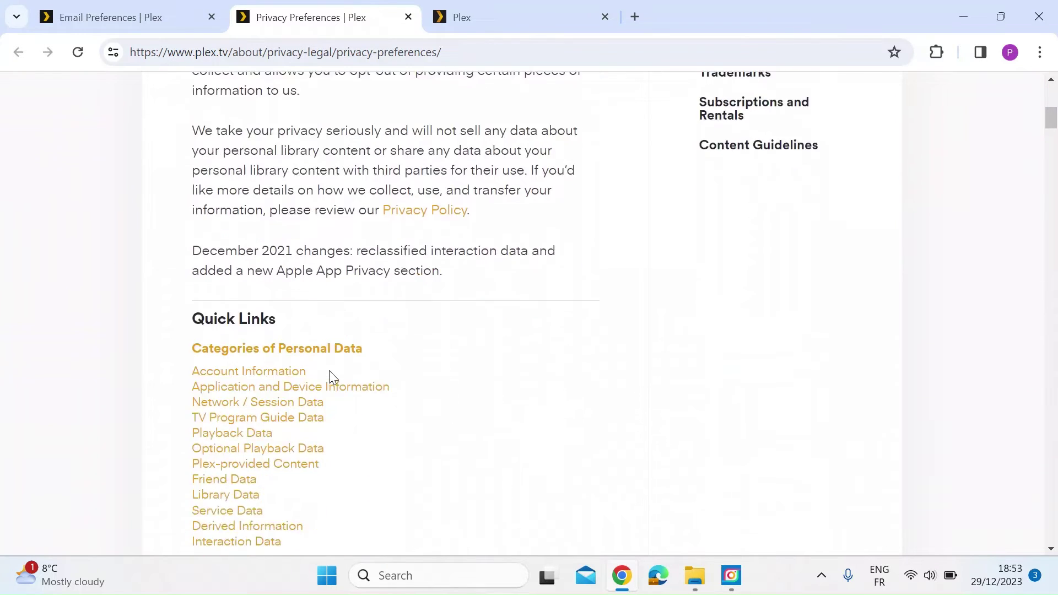
{"action": "scroll", "coordinate": [329, 377], "scroll_direction": "down", "scroll_amount": 10}
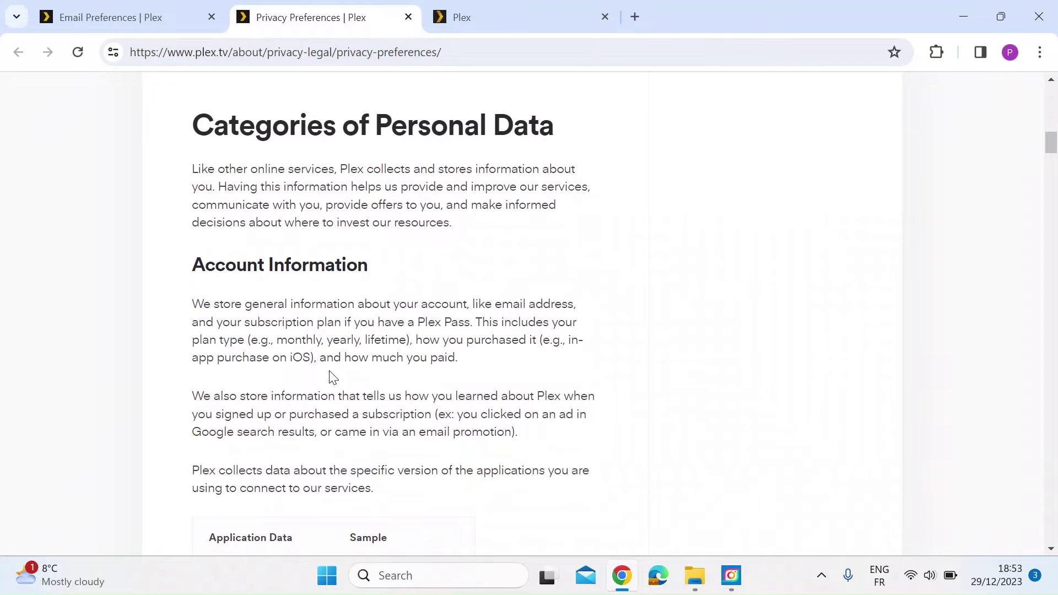
{"action": "scroll", "coordinate": [330, 377], "scroll_direction": "down", "scroll_amount": 2}
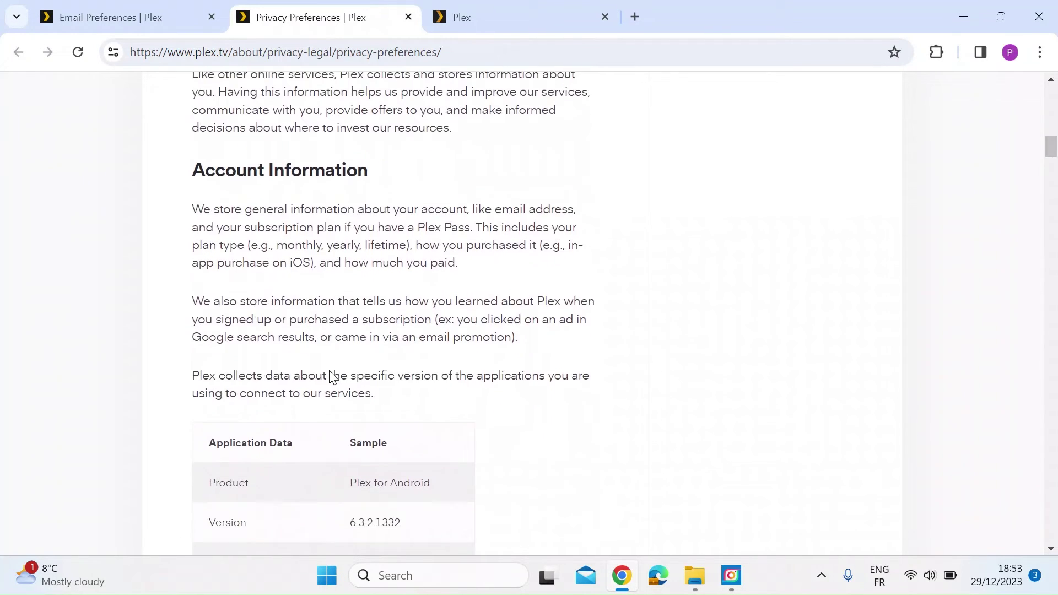
{"action": "scroll", "coordinate": [331, 378], "scroll_direction": "down", "scroll_amount": 20}
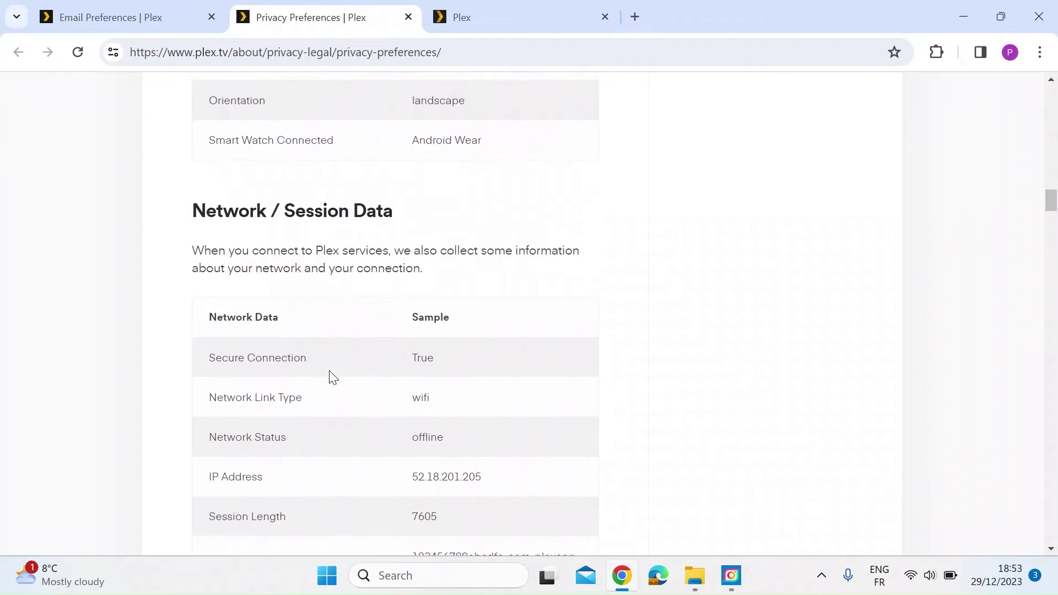
{"action": "scroll", "coordinate": [330, 377], "scroll_direction": "down", "scroll_amount": 1}
{"action": "scroll", "coordinate": [329, 370], "scroll_direction": "down", "scroll_amount": 4}
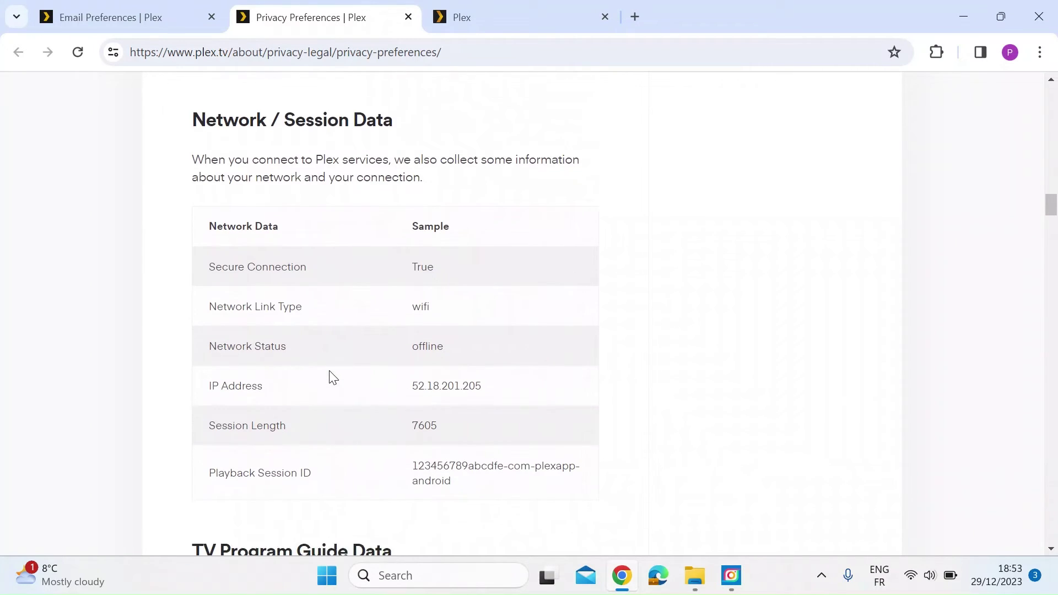
{"action": "scroll", "coordinate": [330, 371], "scroll_direction": "down", "scroll_amount": 3}
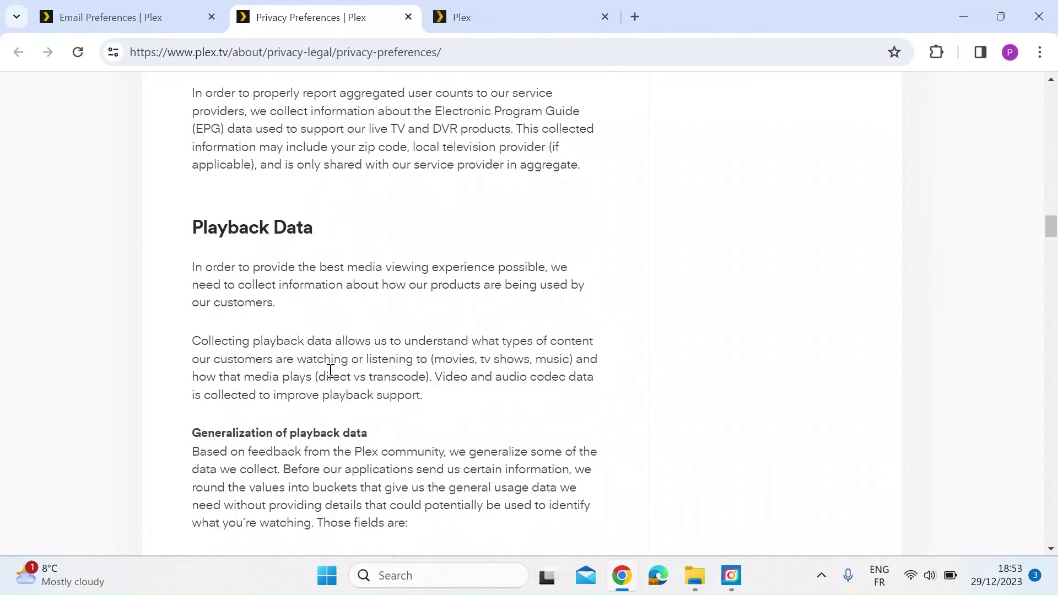
{"action": "scroll", "coordinate": [350, 389], "scroll_direction": "down", "scroll_amount": 4}
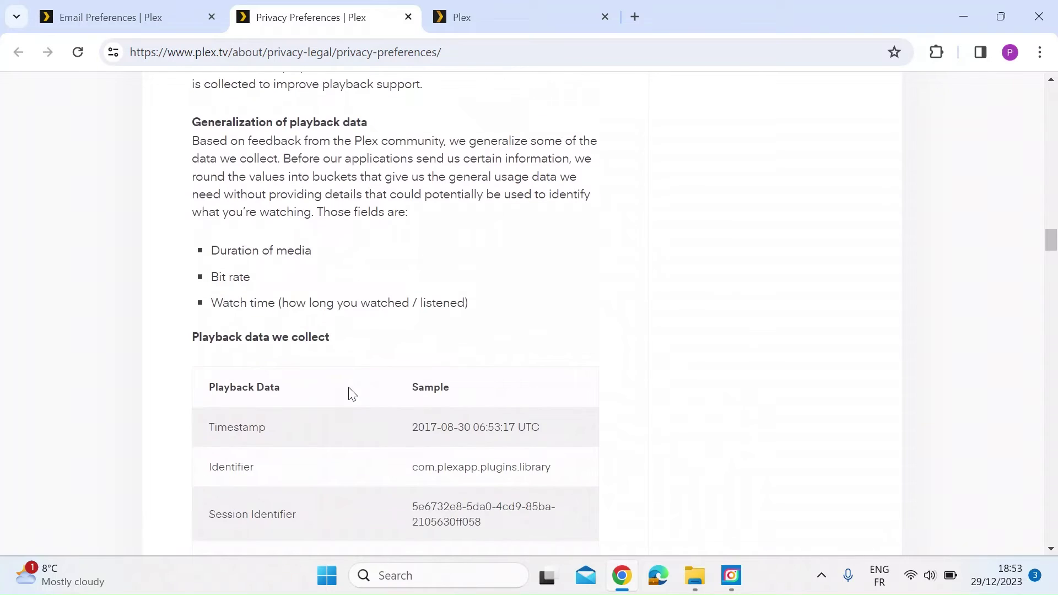
{"action": "scroll", "coordinate": [348, 389], "scroll_direction": "down", "scroll_amount": 4}
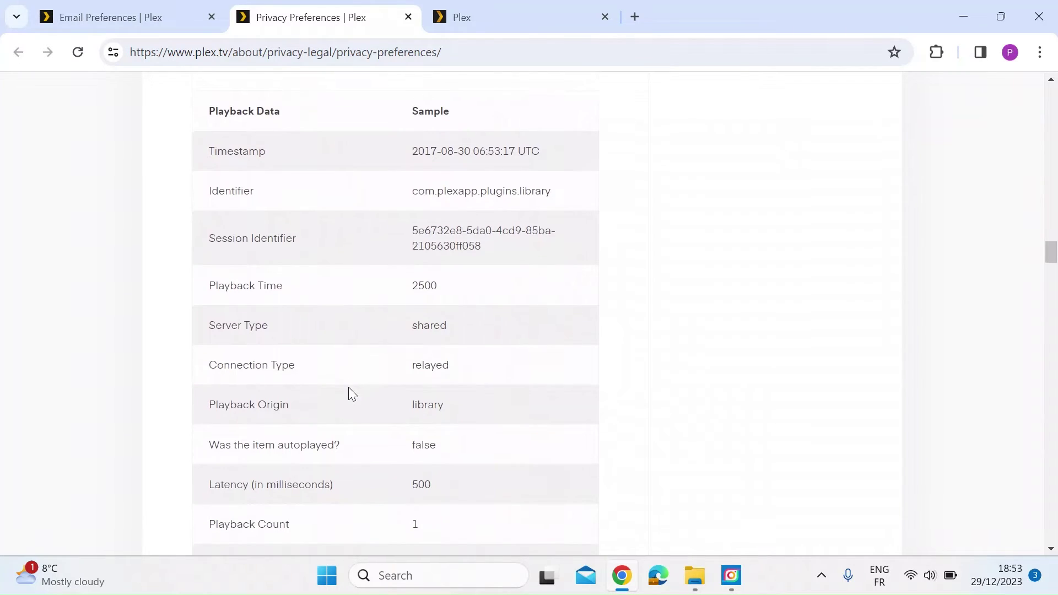
{"action": "scroll", "coordinate": [543, 427], "scroll_direction": "down", "scroll_amount": 1}
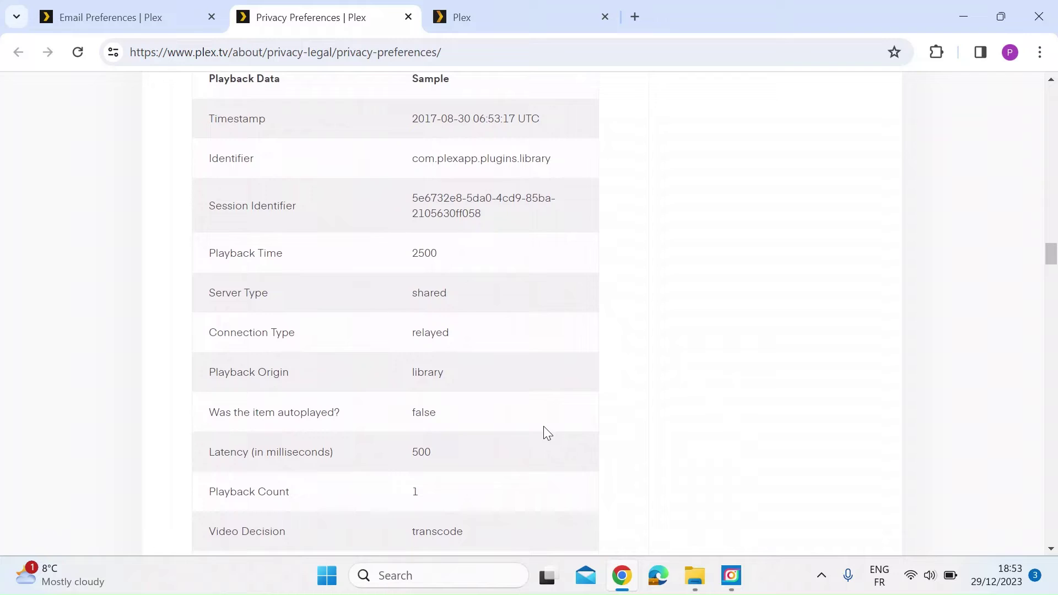
{"action": "scroll", "coordinate": [648, 482], "scroll_direction": "down", "scroll_amount": 10}
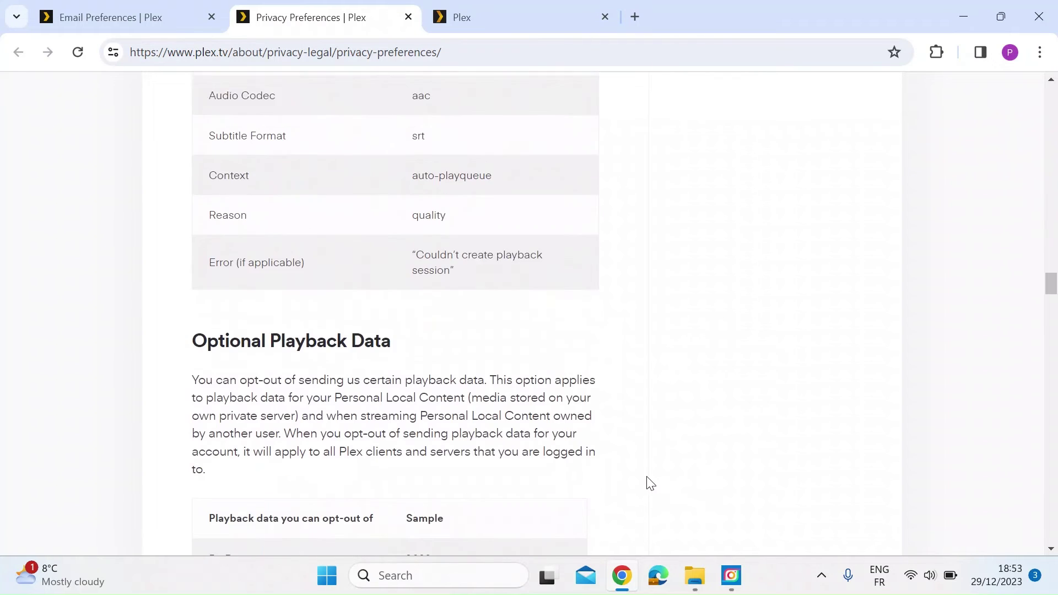
{"action": "scroll", "coordinate": [647, 483], "scroll_direction": "down", "scroll_amount": 12}
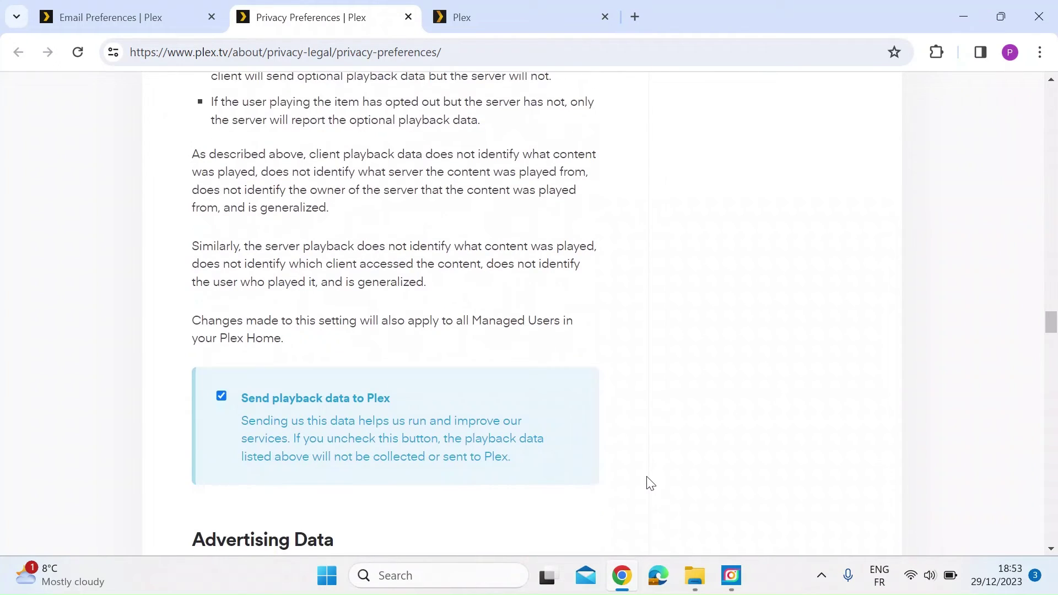
{"action": "scroll", "coordinate": [648, 483], "scroll_direction": "down", "scroll_amount": 2}
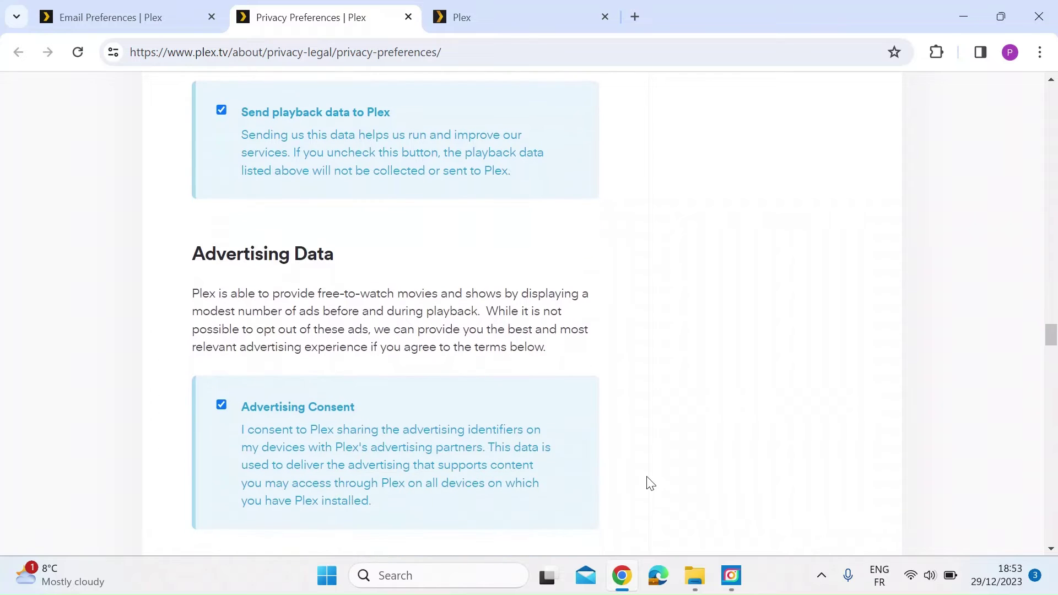
{"action": "scroll", "coordinate": [446, 318], "scroll_direction": "up", "scroll_amount": 1}
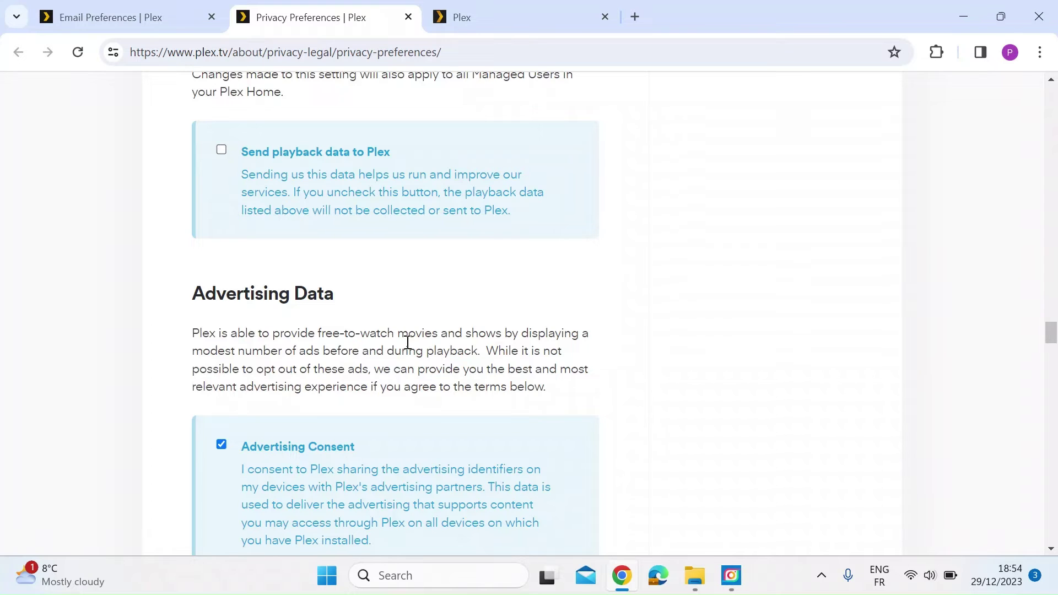
{"action": "scroll", "coordinate": [406, 342], "scroll_direction": "down", "scroll_amount": 1}
{"action": "scroll", "coordinate": [408, 348], "scroll_direction": "down", "scroll_amount": 2}
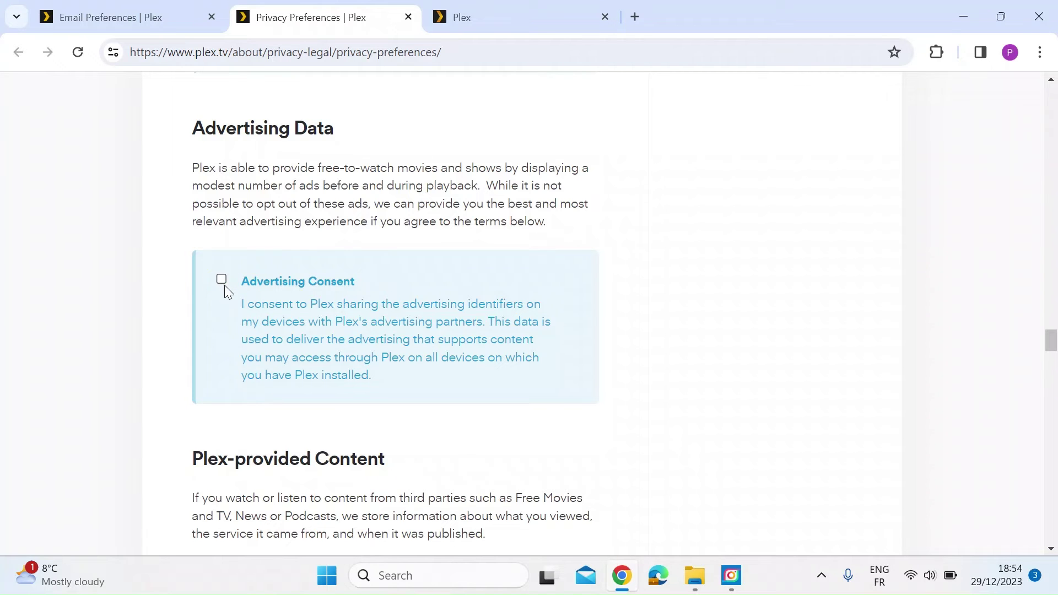
{"action": "scroll", "coordinate": [555, 481], "scroll_direction": "down", "scroll_amount": 5}
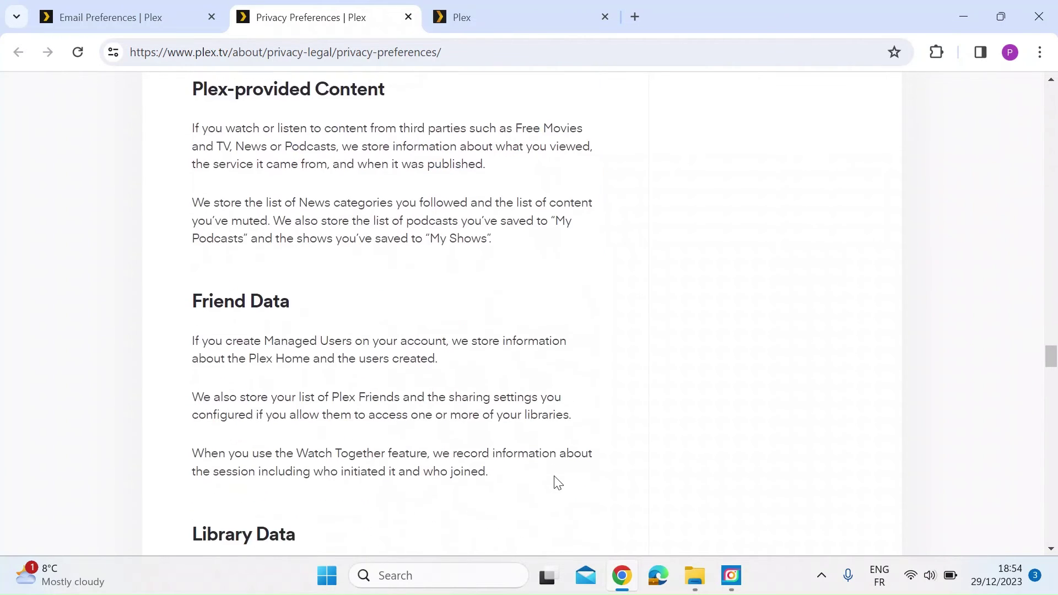
{"action": "scroll", "coordinate": [555, 480], "scroll_direction": "up", "scroll_amount": 5}
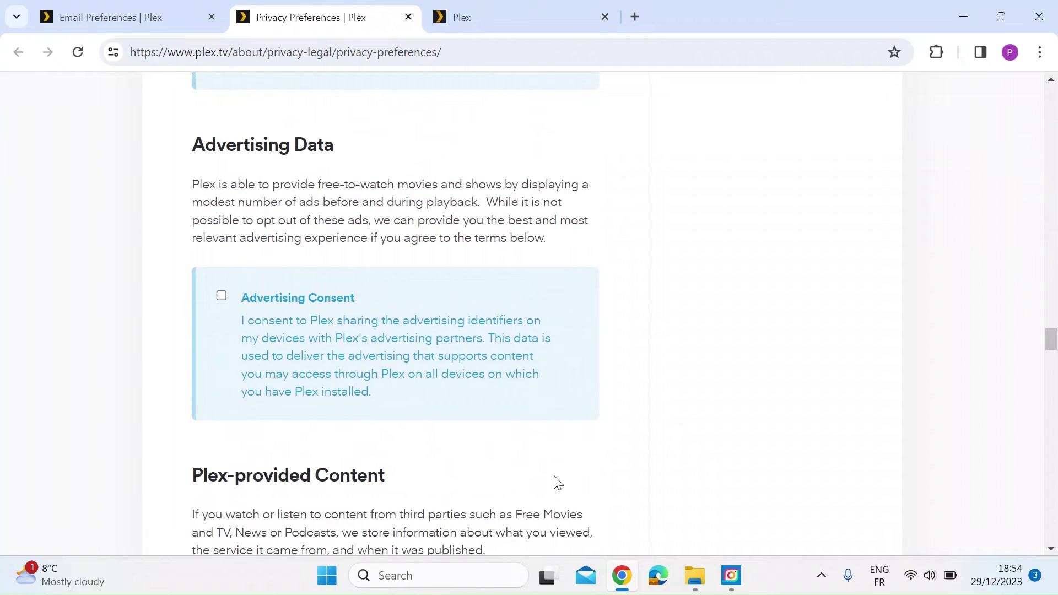
{"action": "scroll", "coordinate": [556, 482], "scroll_direction": "up", "scroll_amount": 1}
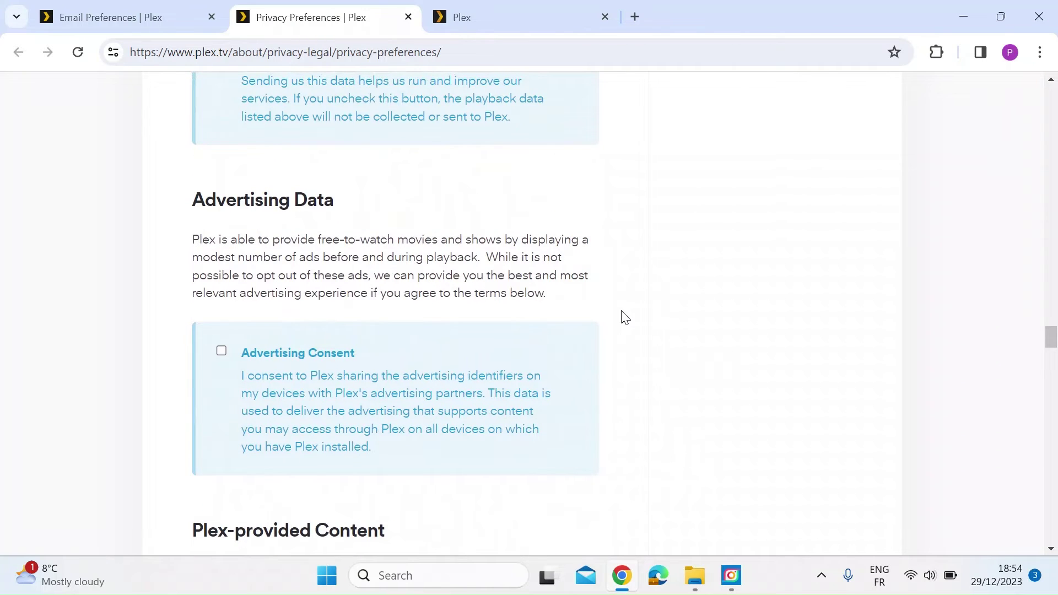
{"action": "scroll", "coordinate": [623, 316], "scroll_direction": "up", "scroll_amount": 1}
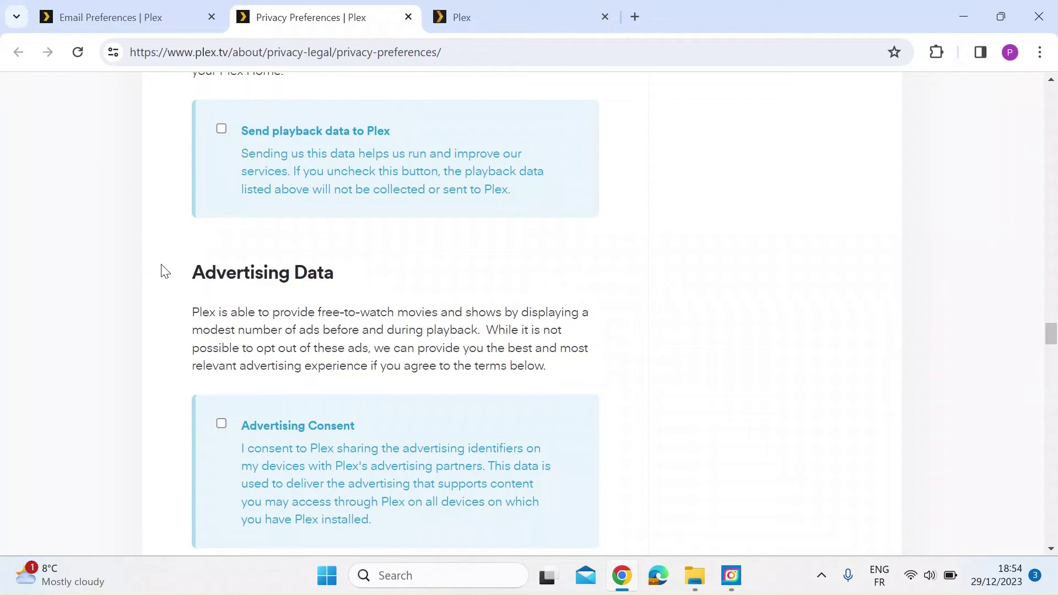
Go to the Email Preferences page and find the 'Unsubscribe from ALL' option.
{"action": "left_click", "coordinate": [134, 22]}
{"action": "scroll", "coordinate": [548, 518], "scroll_direction": "down", "scroll_amount": 1}
{"action": "scroll", "coordinate": [548, 518], "scroll_direction": "down", "scroll_amount": 2}
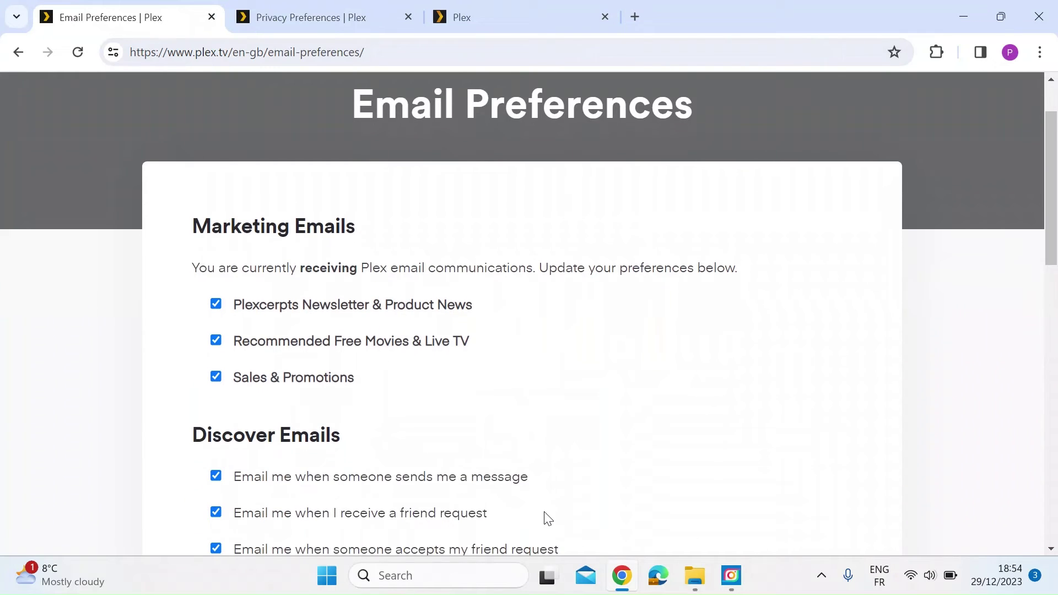
{"action": "scroll", "coordinate": [546, 518], "scroll_direction": "down", "scroll_amount": 1}
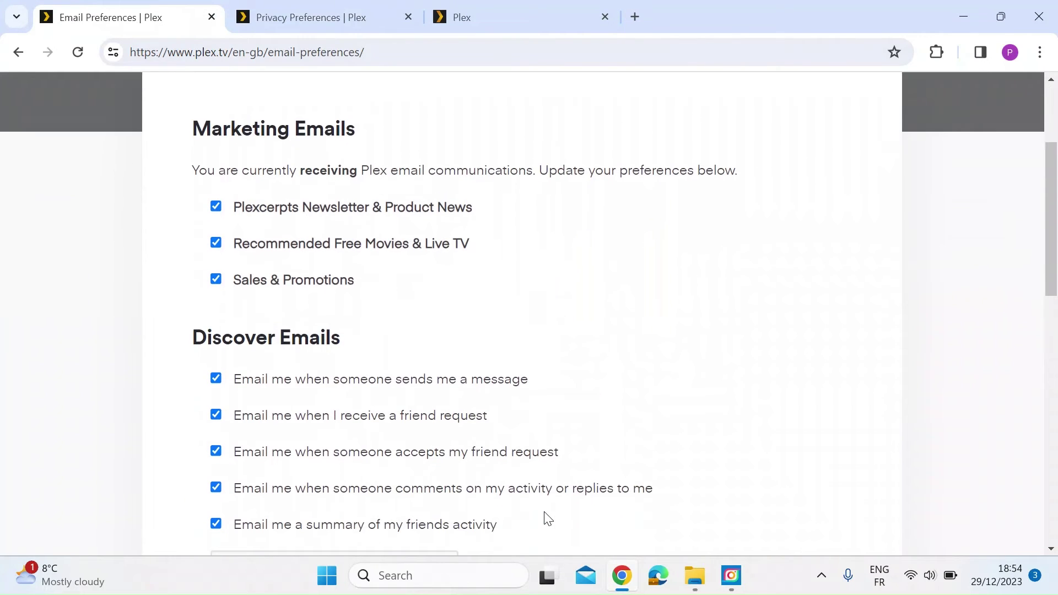
{"action": "scroll", "coordinate": [547, 518], "scroll_direction": "down", "scroll_amount": 1}
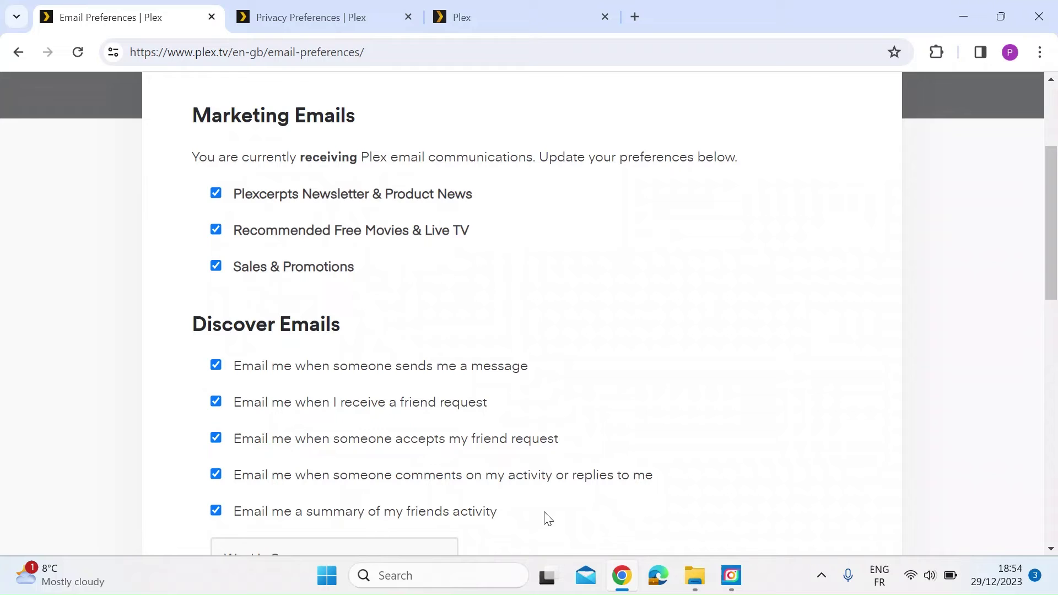
{"action": "scroll", "coordinate": [548, 517], "scroll_direction": "down", "scroll_amount": 1}
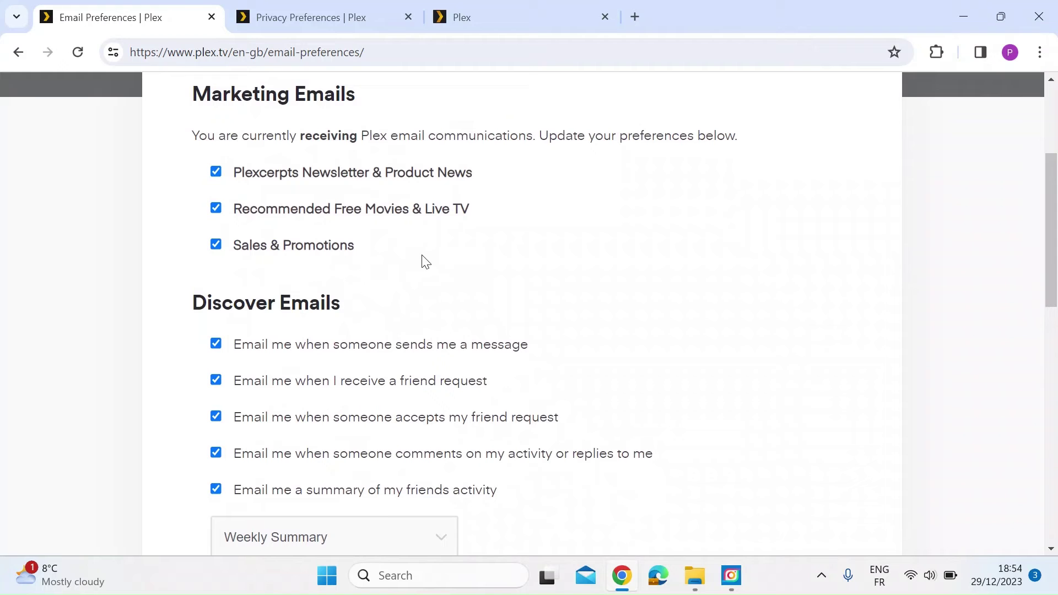
{"action": "scroll", "coordinate": [507, 297], "scroll_direction": "down", "scroll_amount": 1}
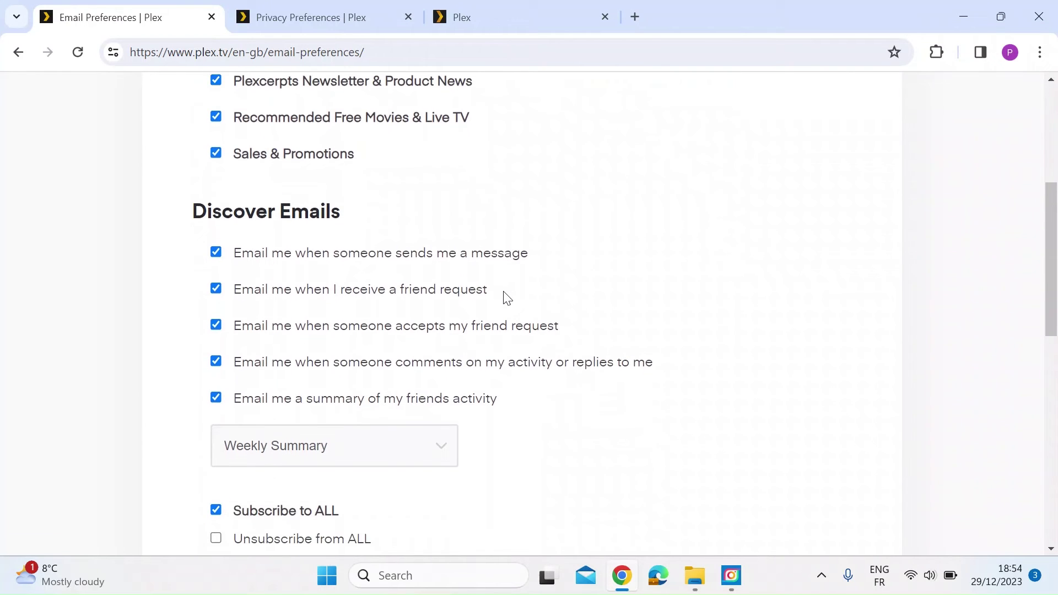
{"action": "scroll", "coordinate": [503, 297], "scroll_direction": "down", "scroll_amount": 1}
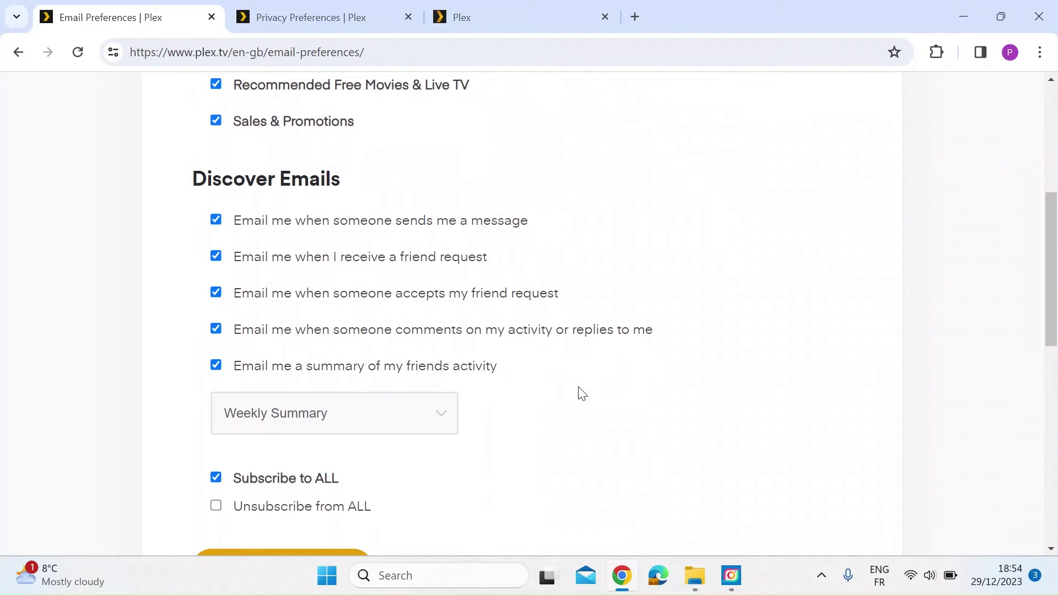
{"action": "scroll", "coordinate": [582, 393], "scroll_direction": "down", "scroll_amount": 1}
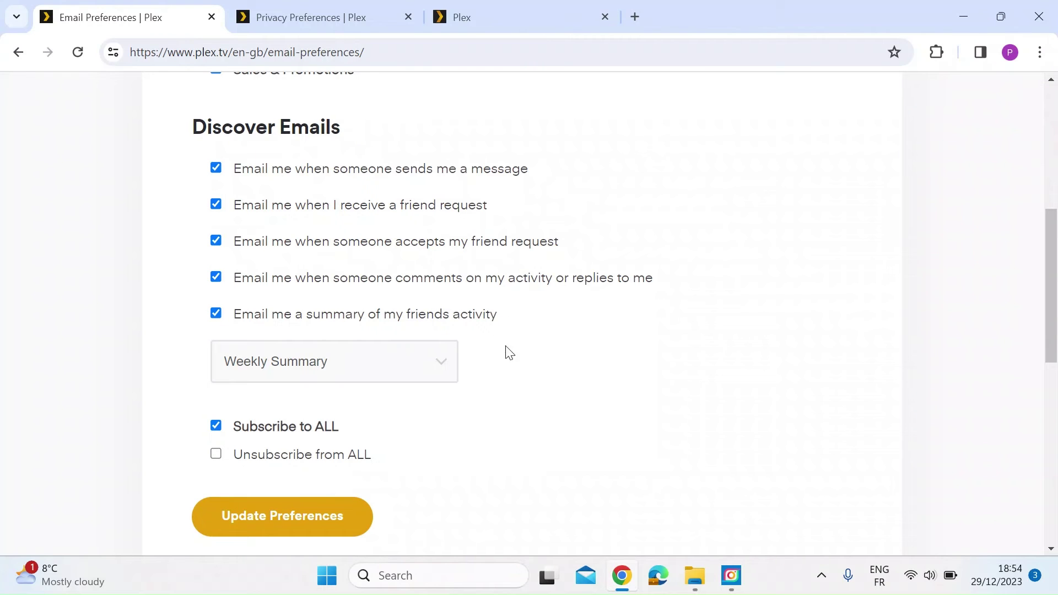
{"action": "scroll", "coordinate": [527, 445], "scroll_direction": "down", "scroll_amount": 1}
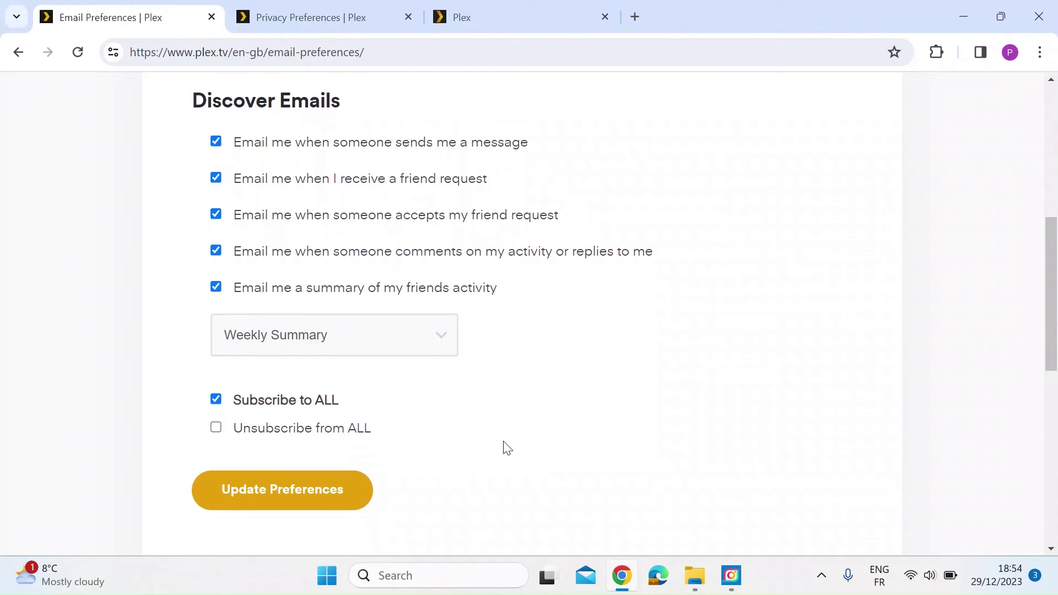
Tick 'Unsubscribe from ALL', save with Update Preferences, and check every Marketing and Discover option is cleared.
{"action": "left_click", "coordinate": [218, 432]}
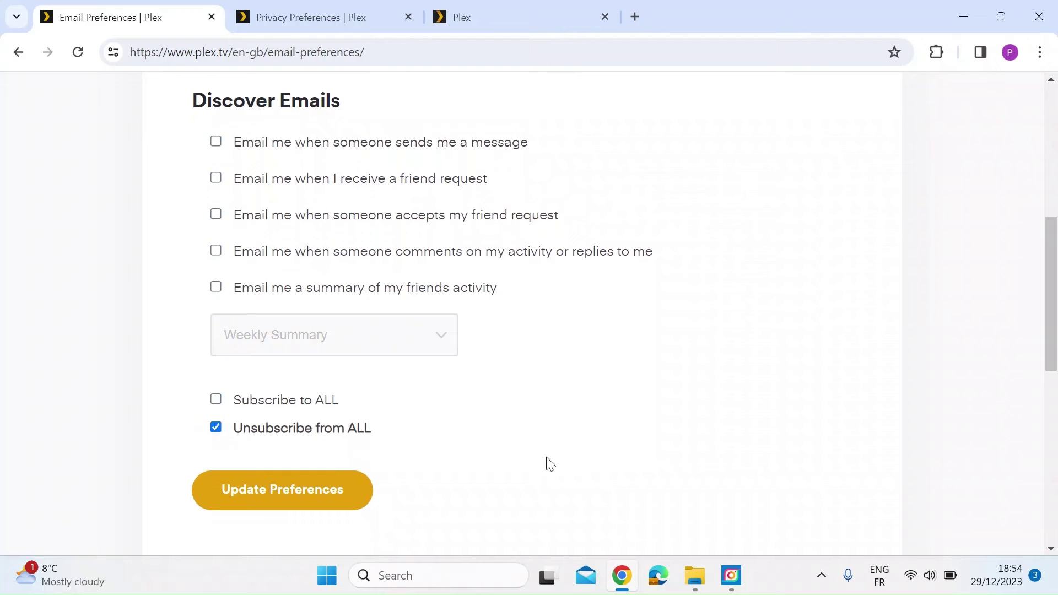
{"action": "left_click", "coordinate": [325, 499]}
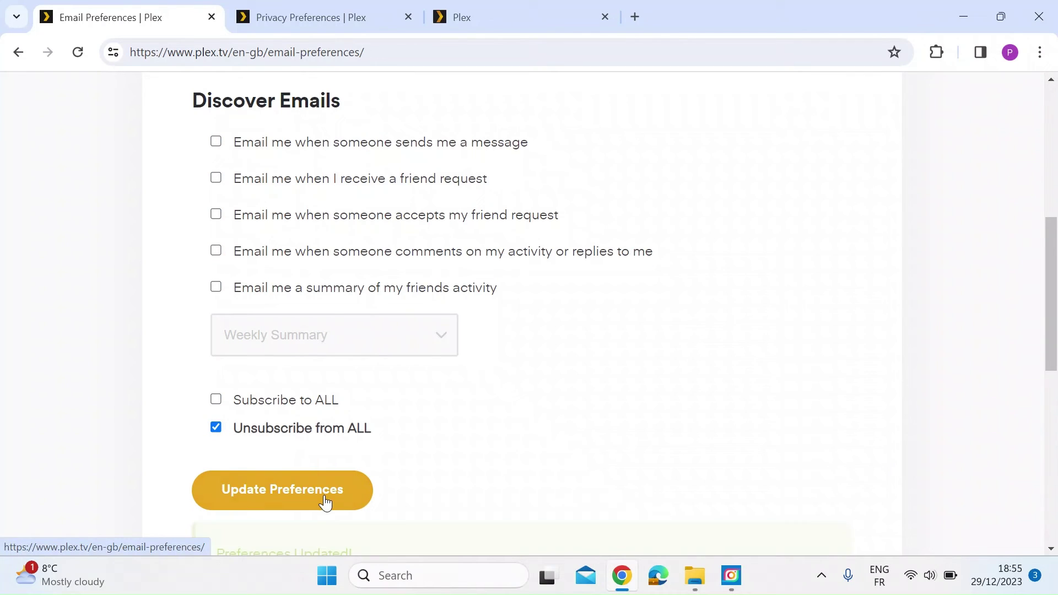
{"action": "scroll", "coordinate": [560, 496], "scroll_direction": "up", "scroll_amount": 2}
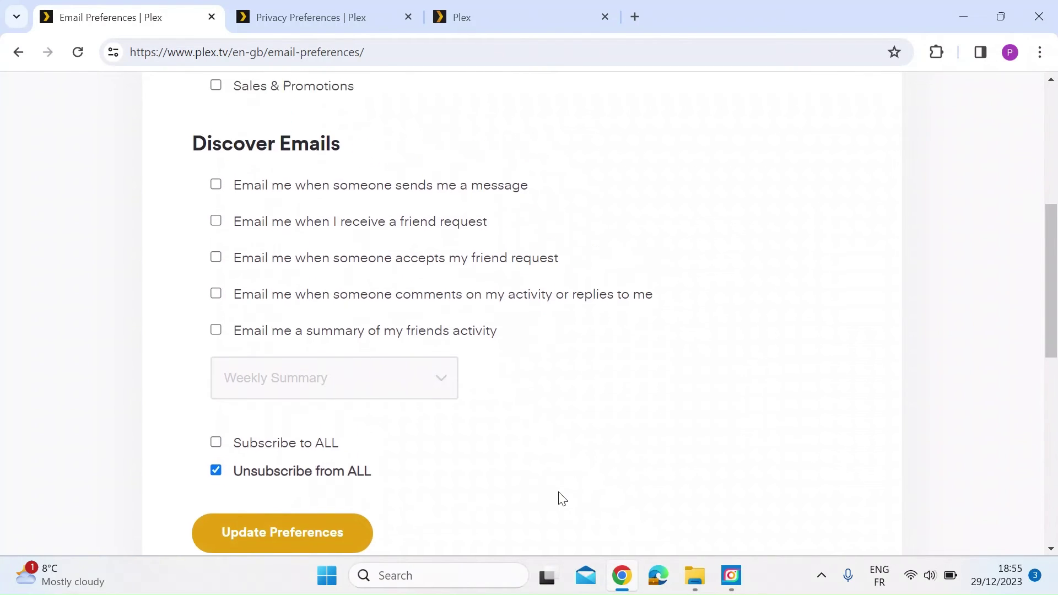
{"action": "scroll", "coordinate": [447, 268], "scroll_direction": "up", "scroll_amount": 2}
{"action": "scroll", "coordinate": [447, 268], "scroll_direction": "up", "scroll_amount": 1}
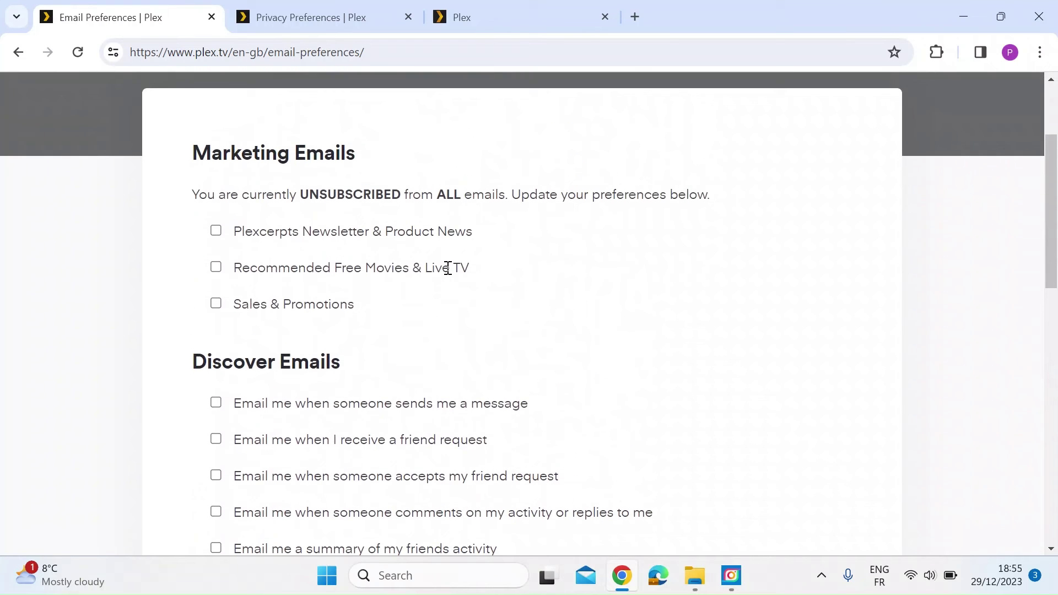
{"action": "scroll", "coordinate": [447, 268], "scroll_direction": "down", "scroll_amount": 3}
{"action": "scroll", "coordinate": [447, 268], "scroll_direction": "up", "scroll_amount": 2}
{"action": "scroll", "coordinate": [447, 269], "scroll_direction": "down", "scroll_amount": 4}
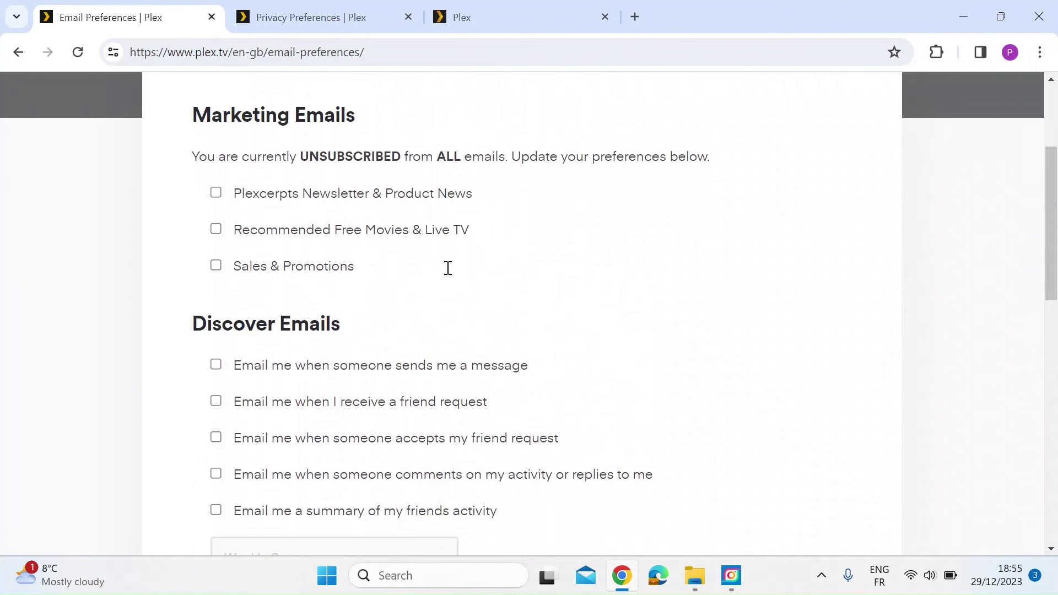
{"action": "scroll", "coordinate": [447, 268], "scroll_direction": "up", "scroll_amount": 3}
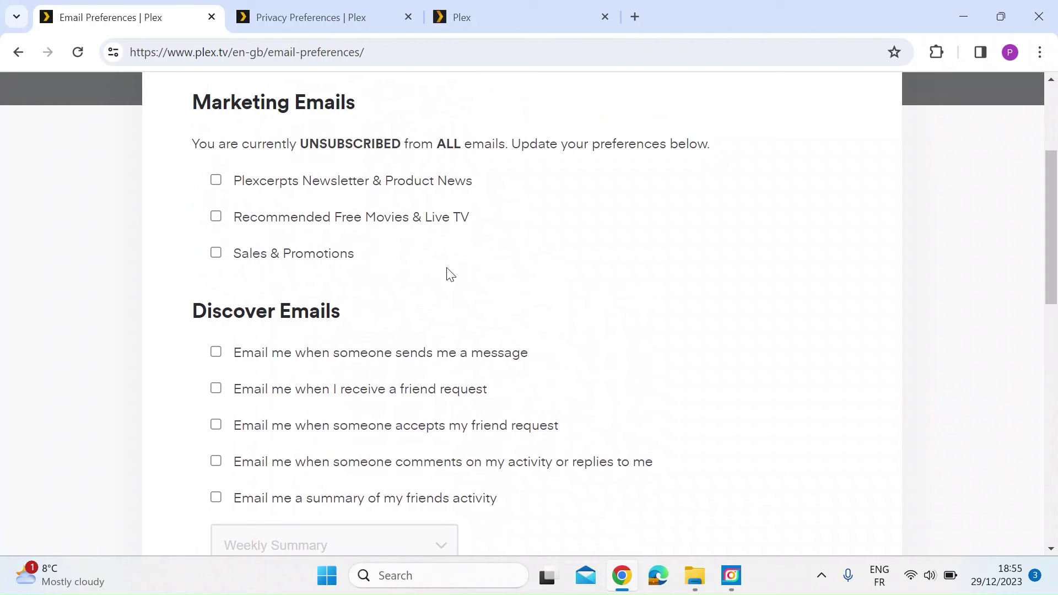
{"action": "scroll", "coordinate": [533, 310], "scroll_direction": "up", "scroll_amount": 2}
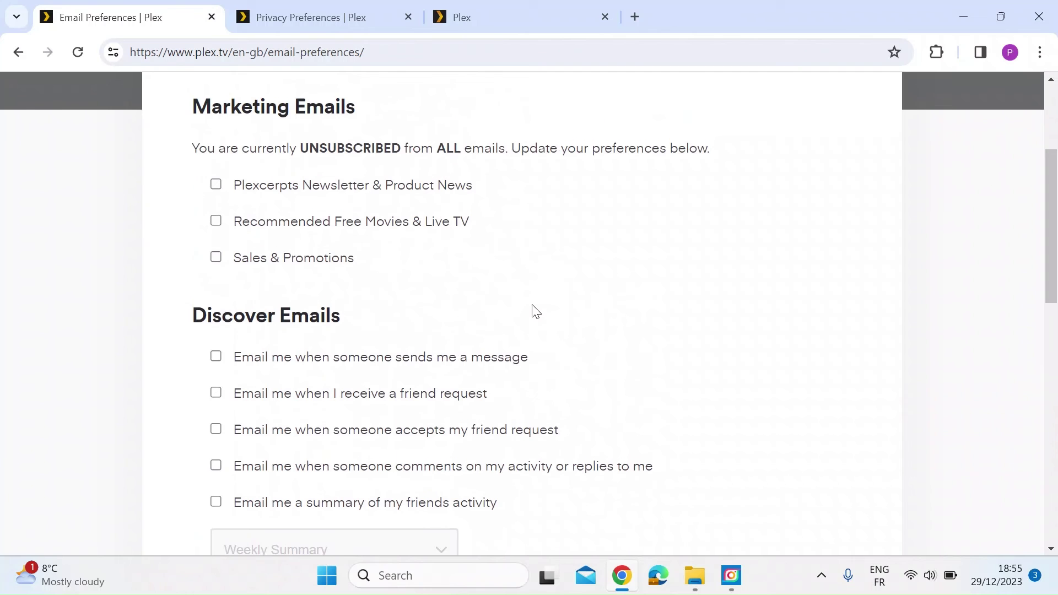
{"action": "scroll", "coordinate": [533, 310], "scroll_direction": "up", "scroll_amount": 1}
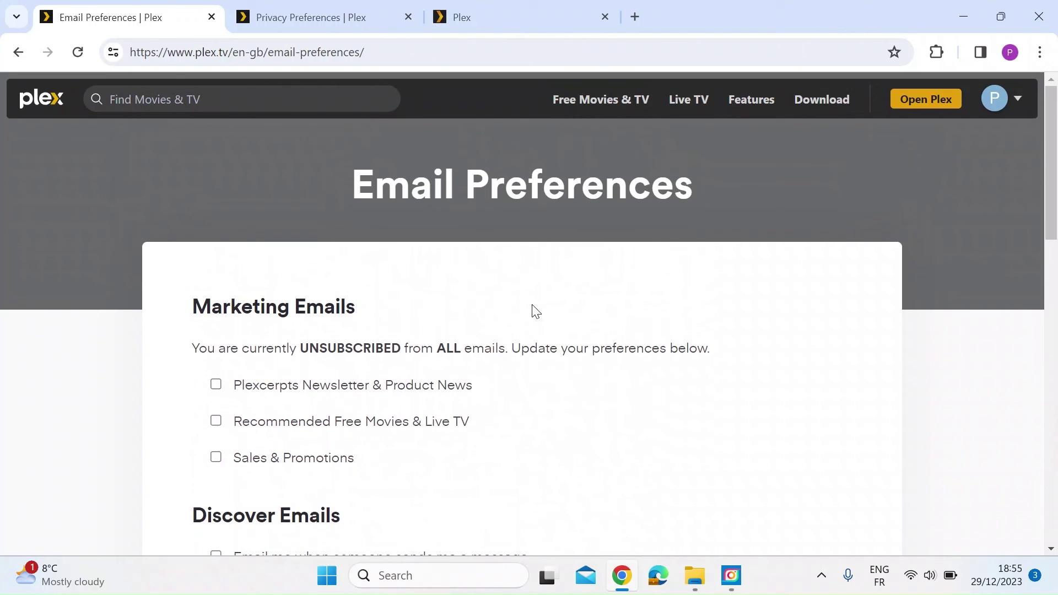